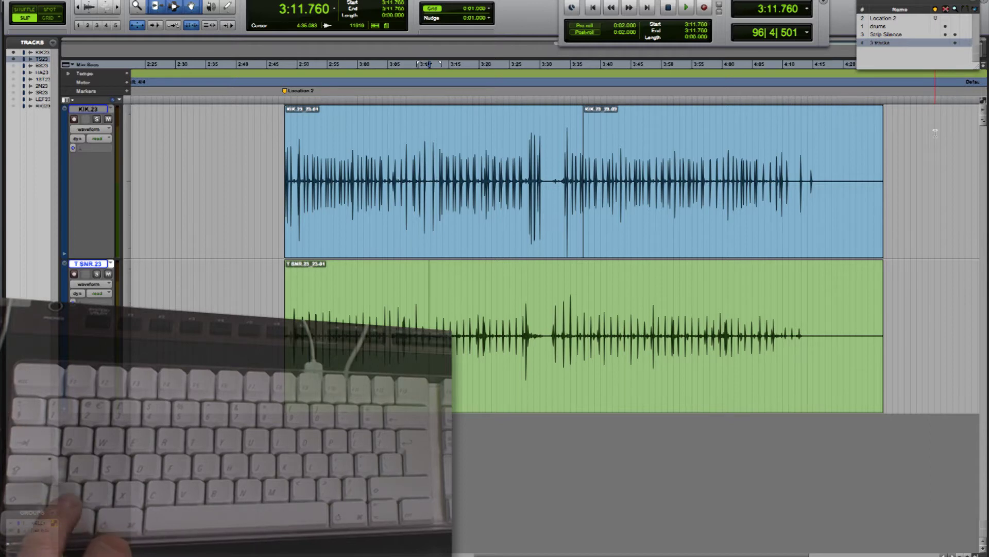
Enable a–z Commands Keyboard Focus so single letters act as editing commands
key("shift+semicolon")
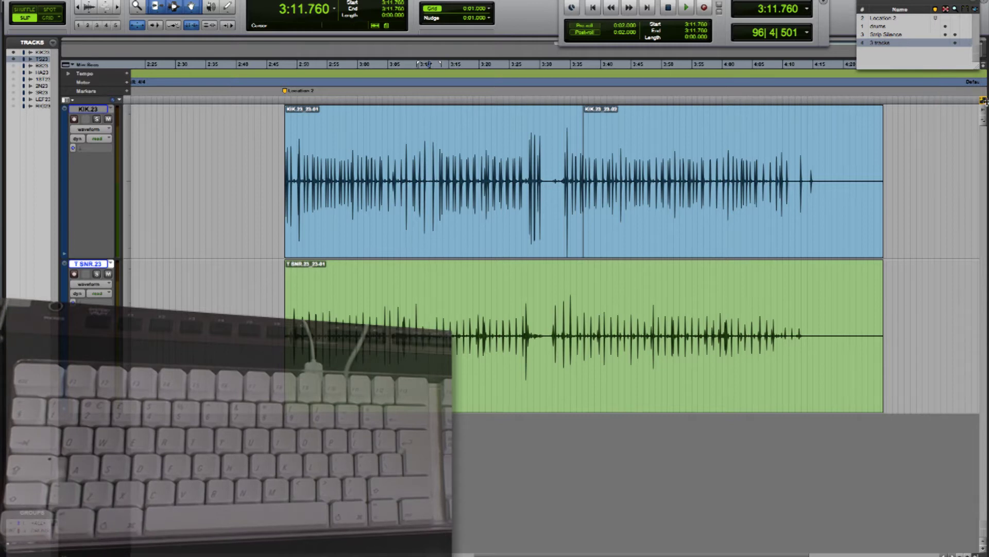
At 3:14.306 in T SNR.23, try a start trim (A) and an end trim (S), undoing each
left_click(444, 301)
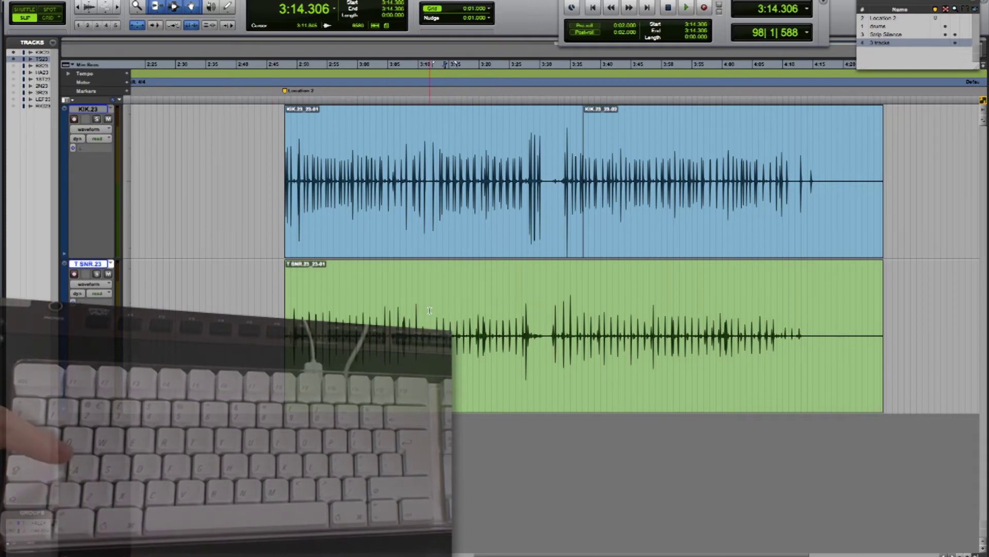
key("a")
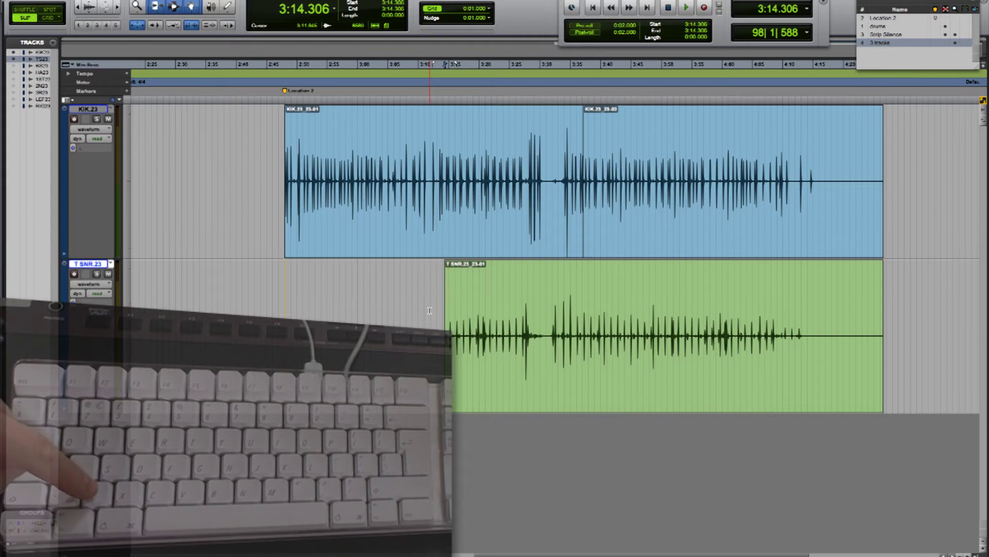
key("super+z")
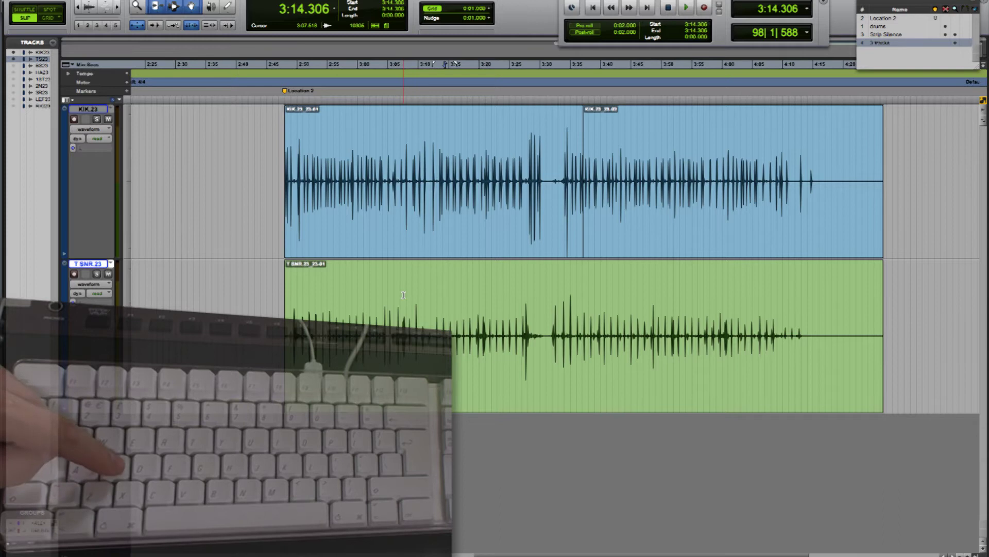
key("s")
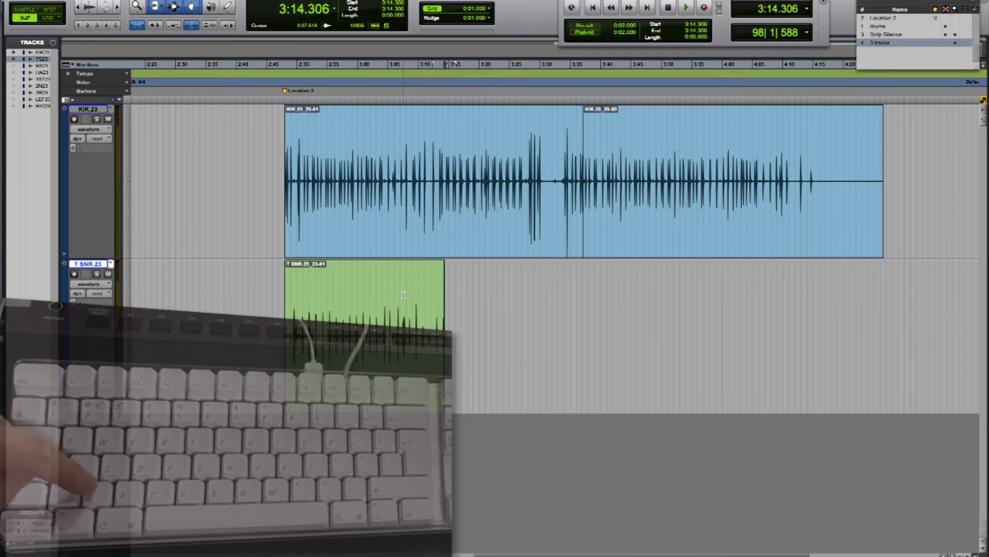
key("super+z")
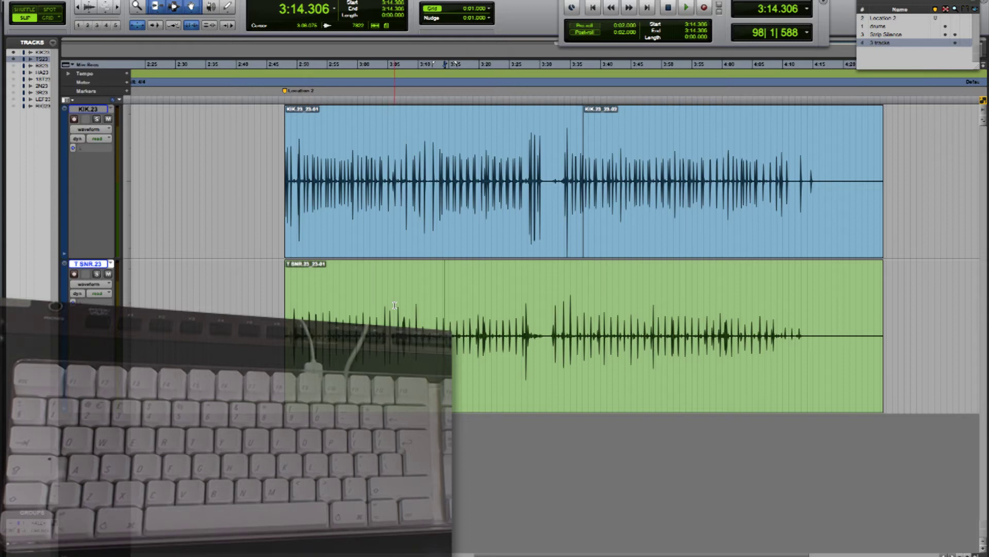
key("d")
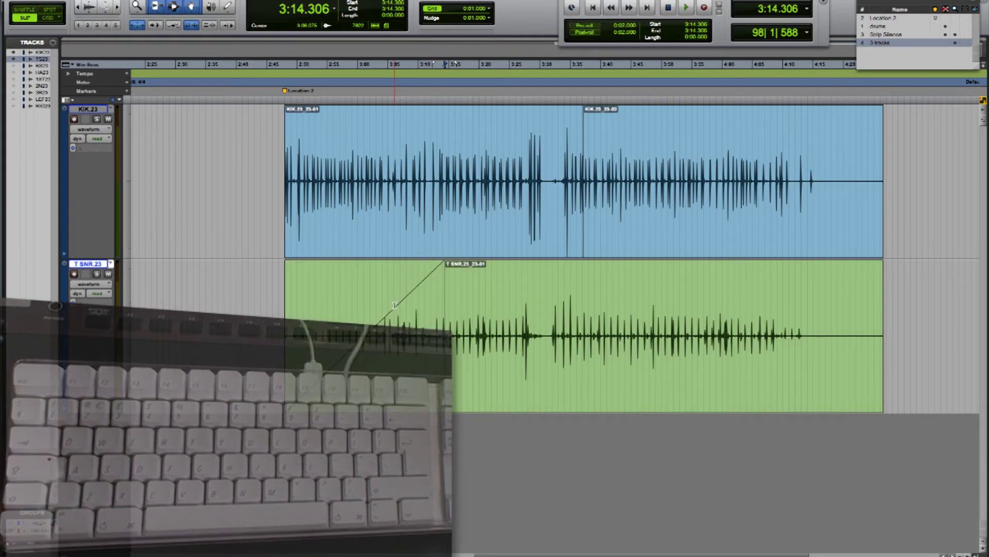
key("ctrl+z")
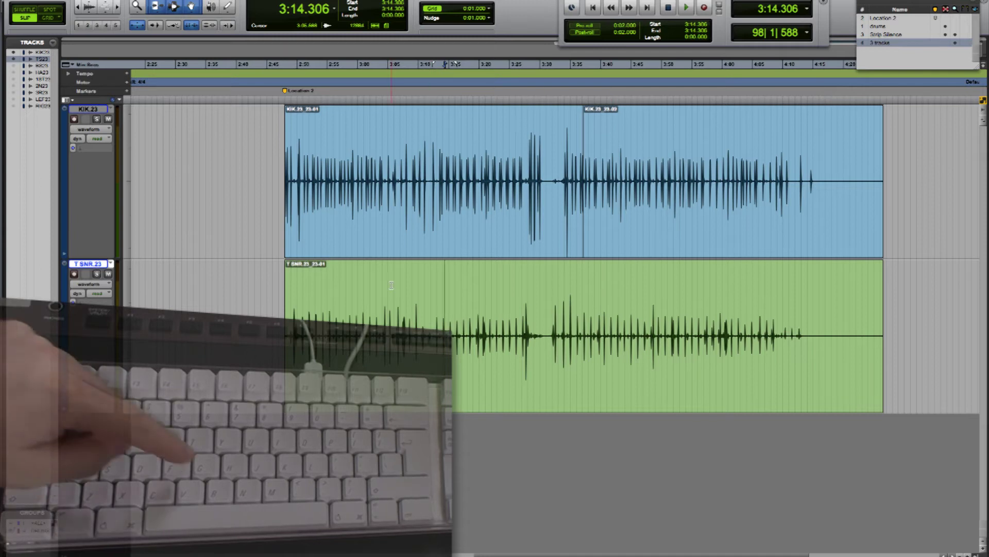
key("g")
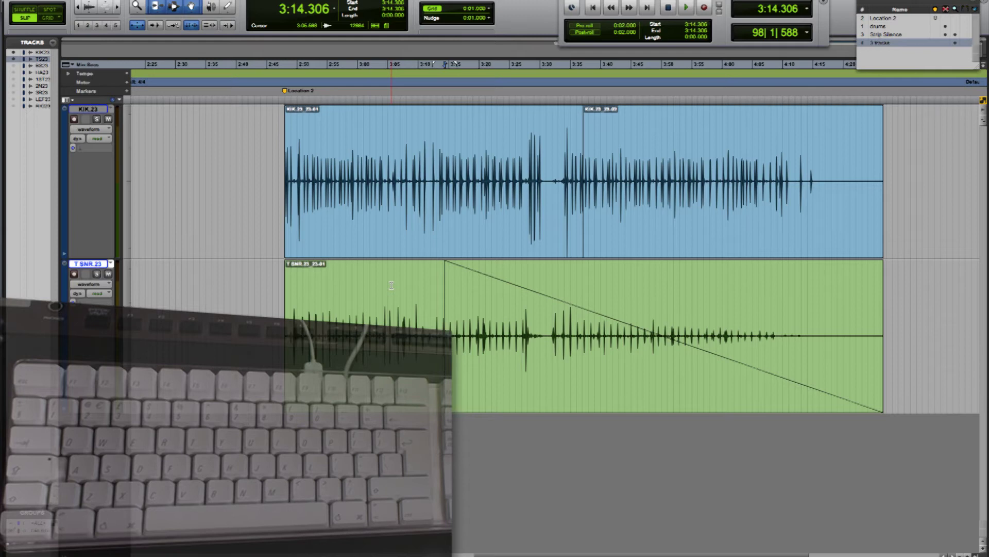
key("ctrl+z")
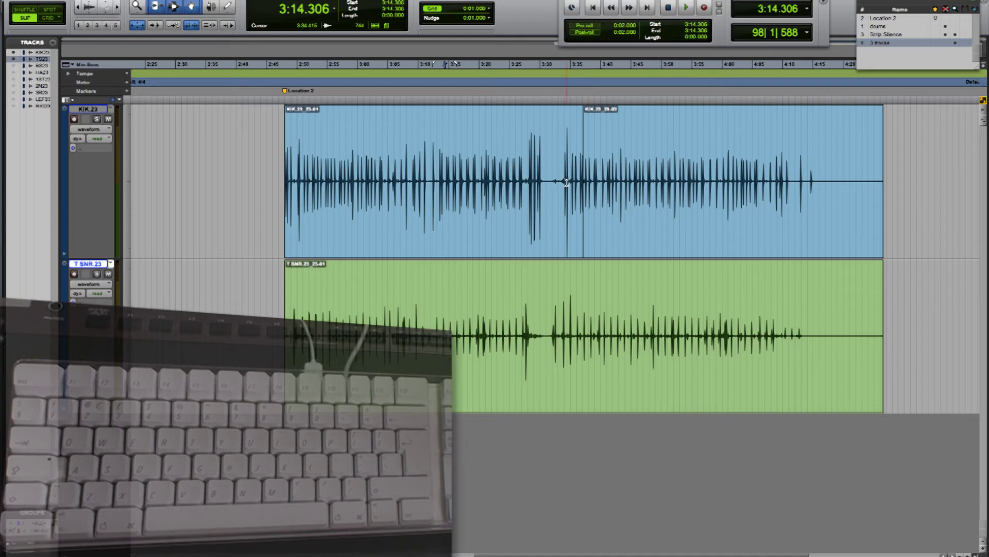
Crossfade the KIK.23 split over 3:34.330–3:41.033, then undo the crossfade
left_click_drag(567, 206, 606, 178)
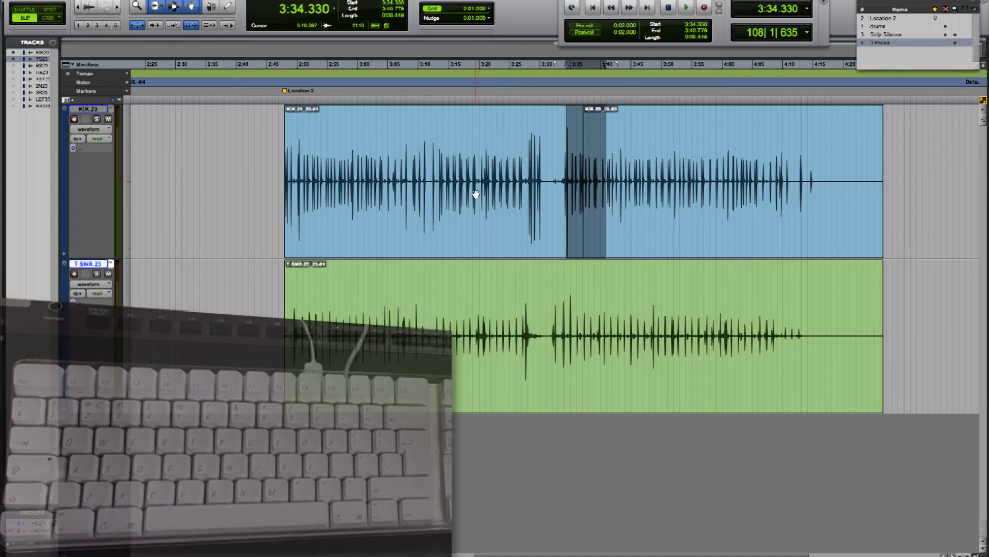
key("f")
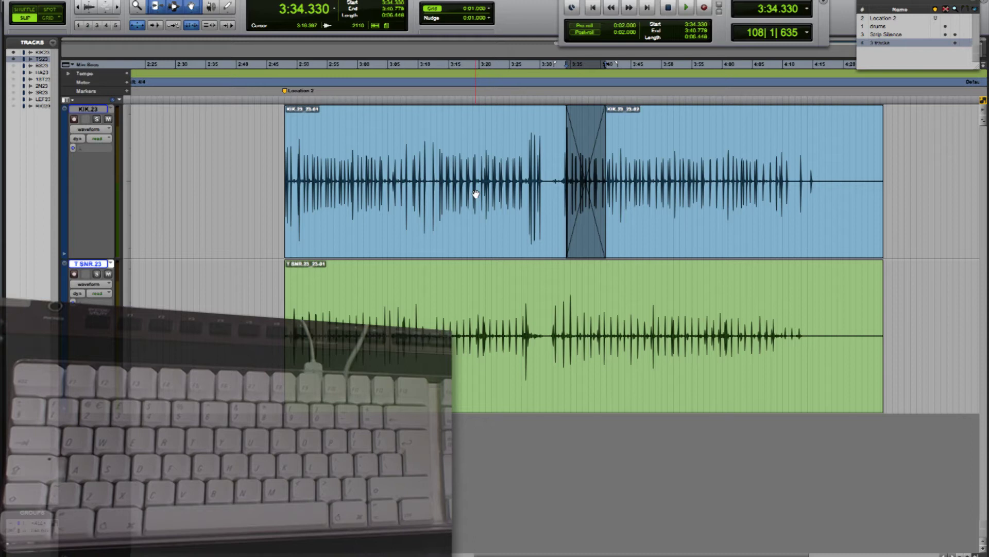
key("ctrl+z")
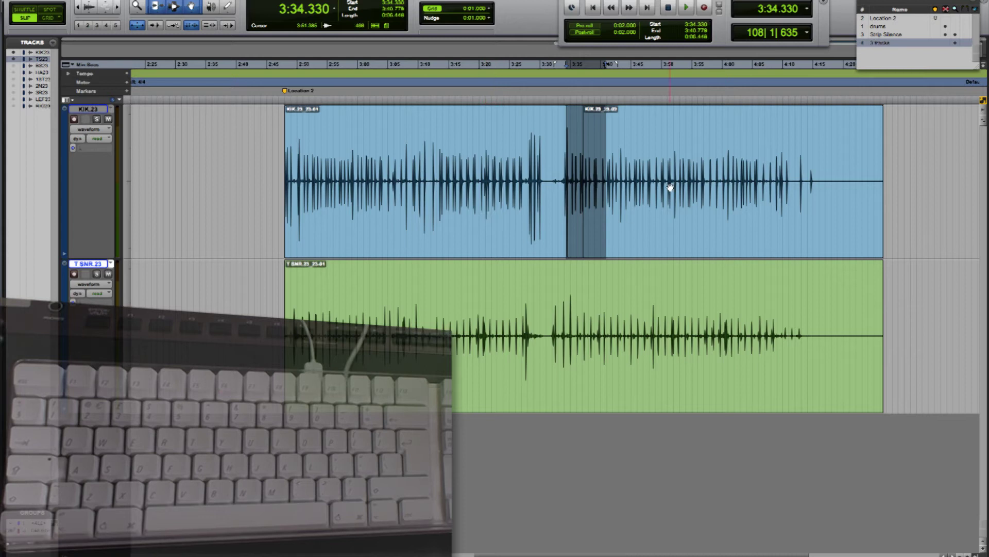
Select the KIK.23 clip range 3:45.446 to 3:57.408 with the Selector
left_click_drag(633, 165, 706, 206)
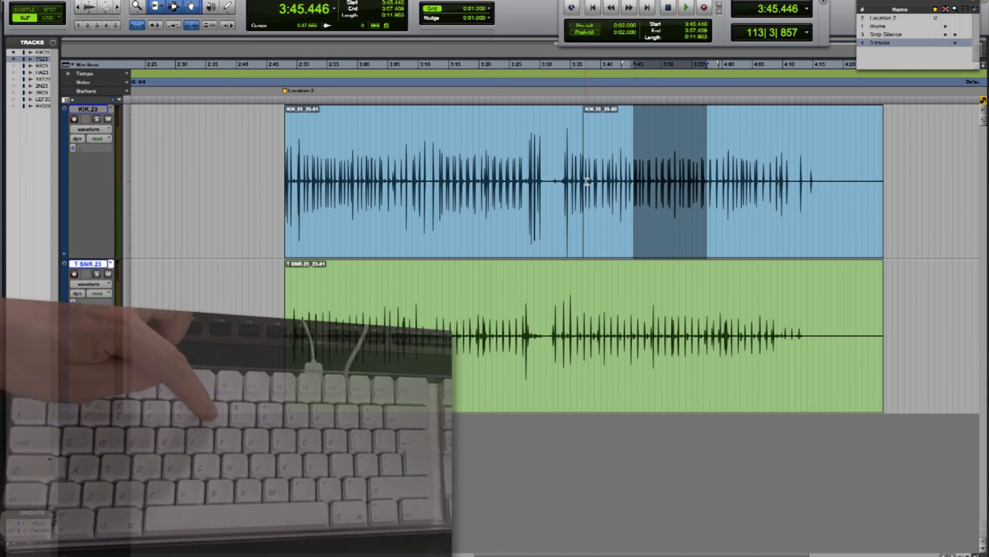
key("space")
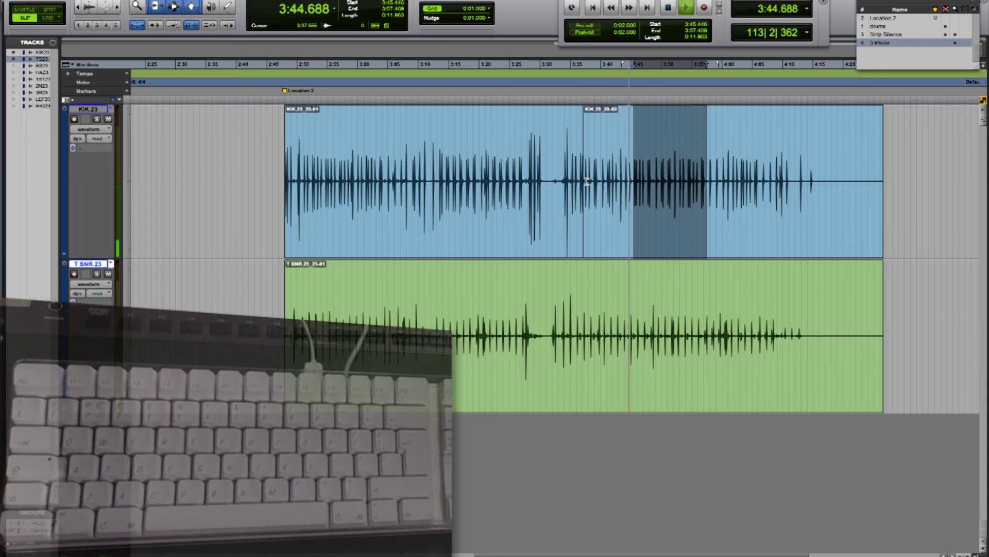
key("space")
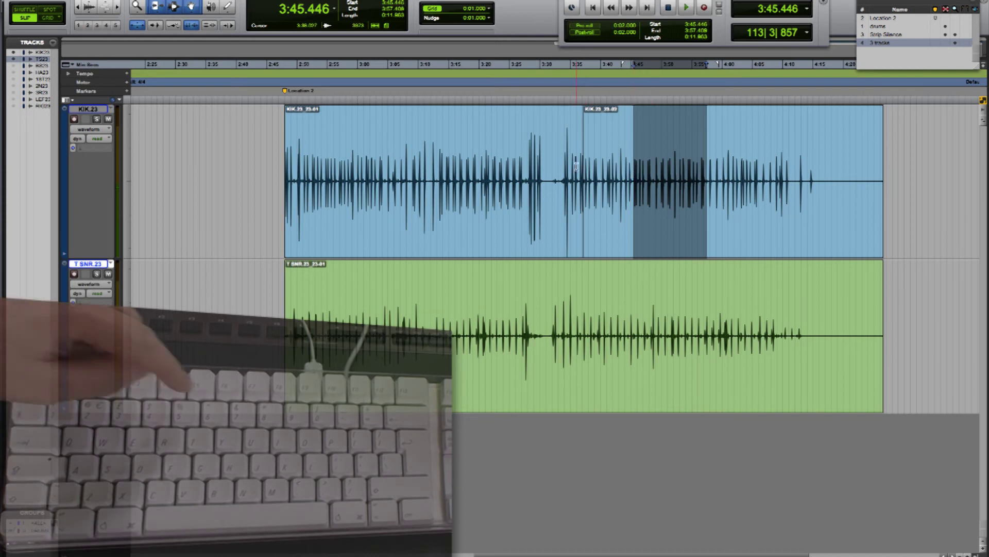
key("space")
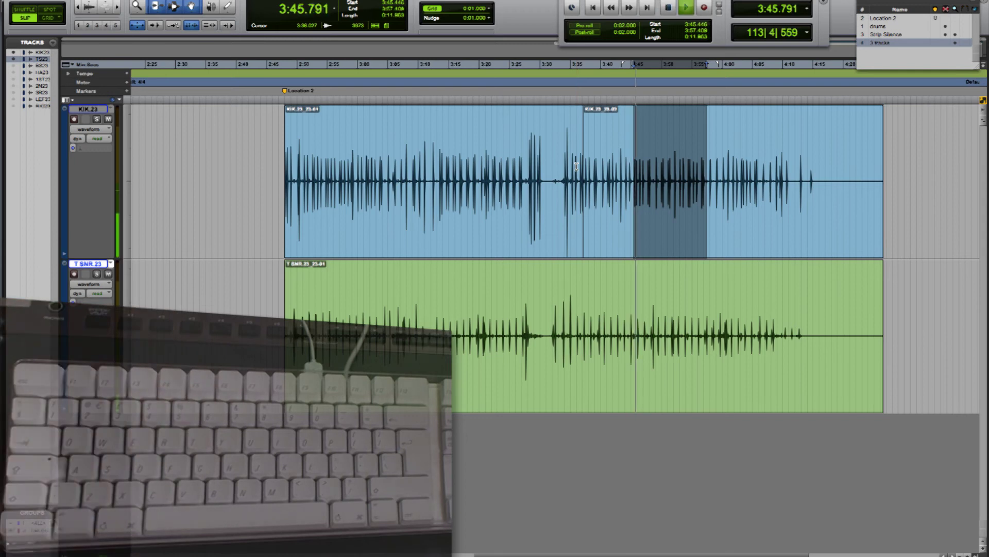
key("space")
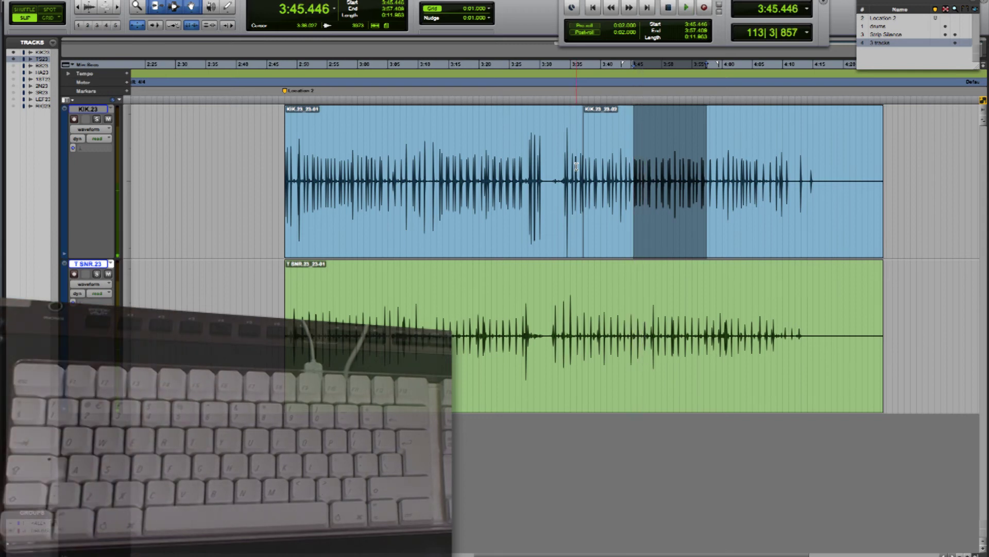
scroll(619, 166, "left", 1)
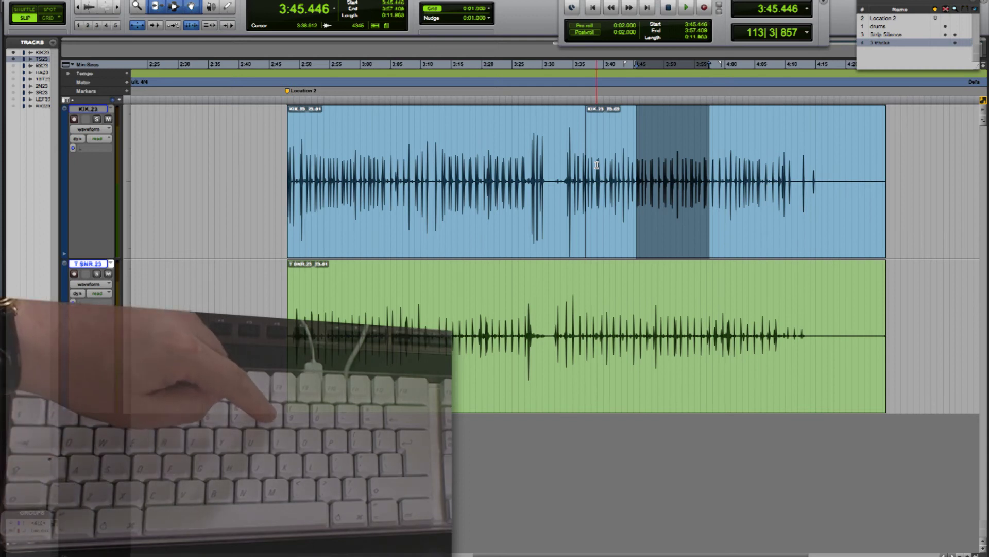
key("space")
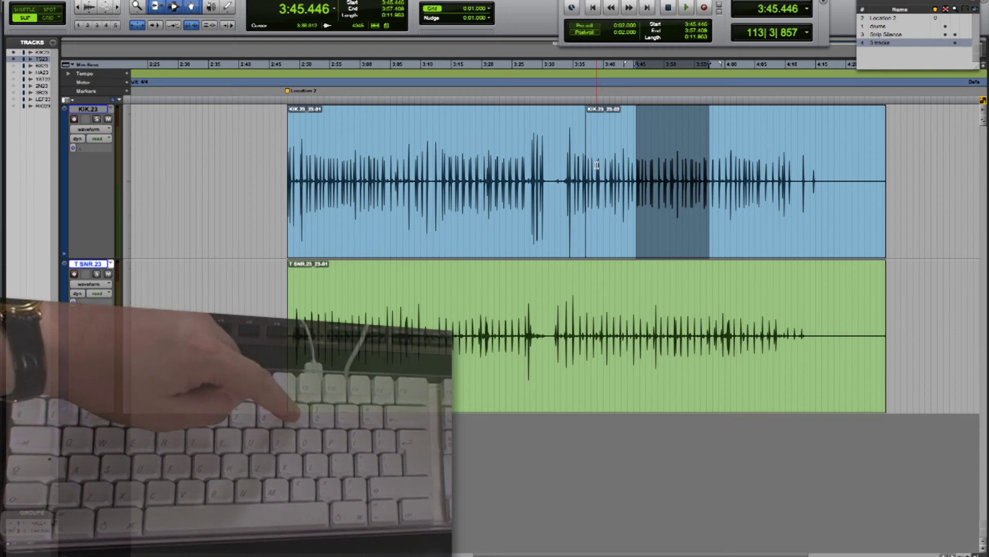
key("alt+Right")
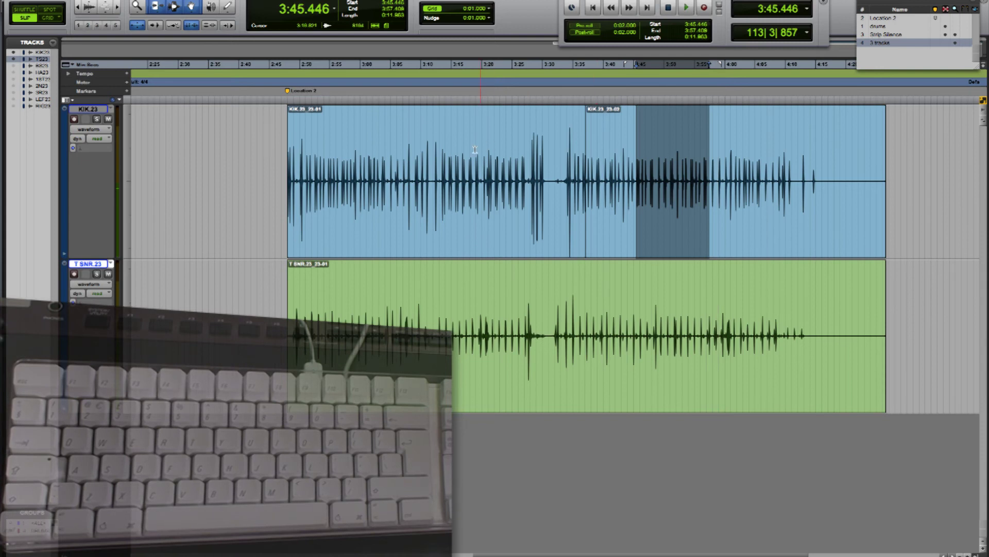
Select 3:13.203–3:21.008 on KIK.23, recall '3 tracks', then shift the selection down and back up
left_click_drag(441, 152, 490, 154)
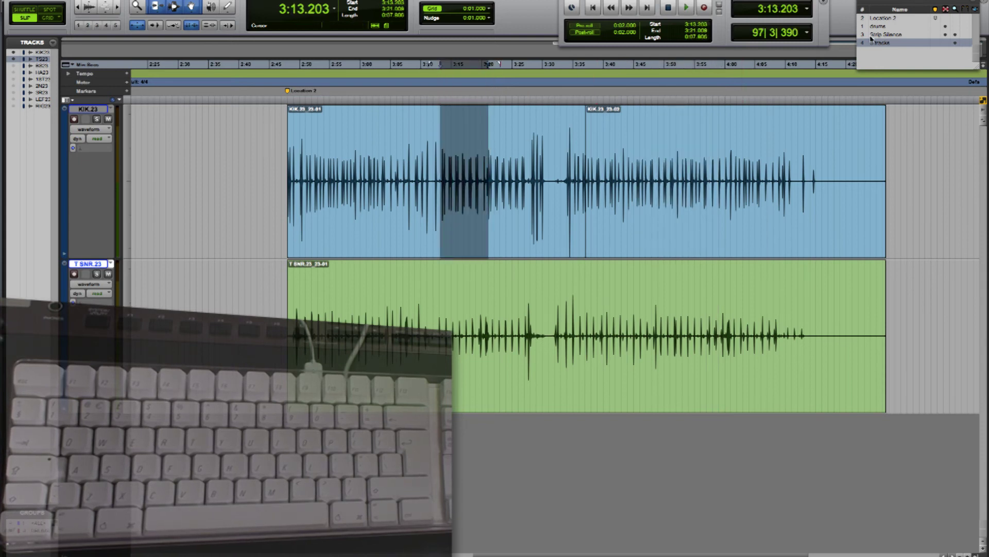
left_click(879, 43)
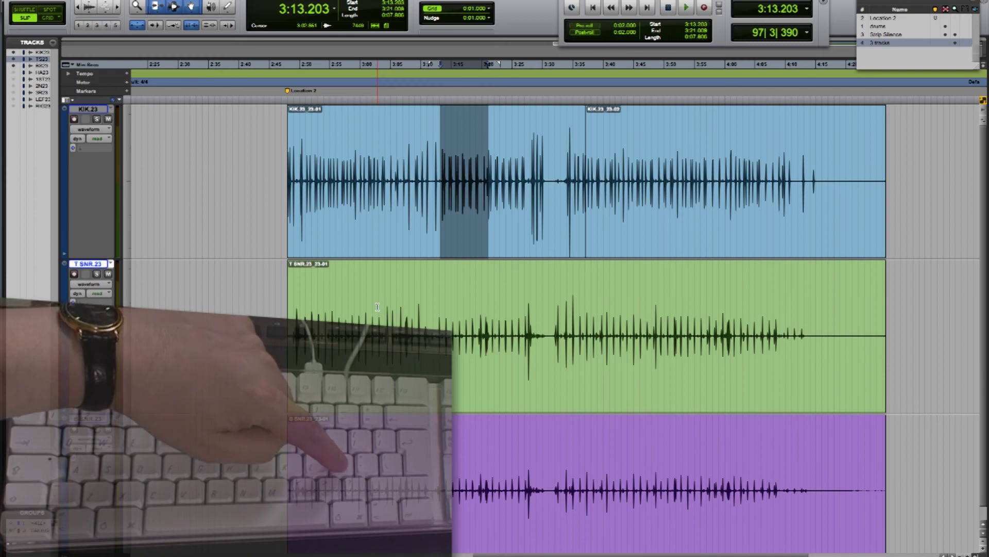
key("semicolon")
key("semicolon")
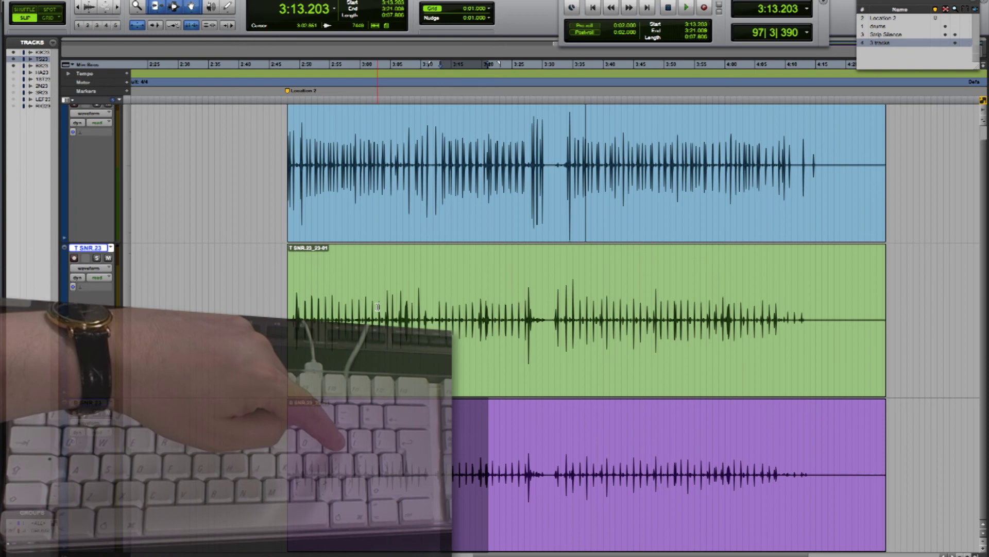
key("p")
key("p")
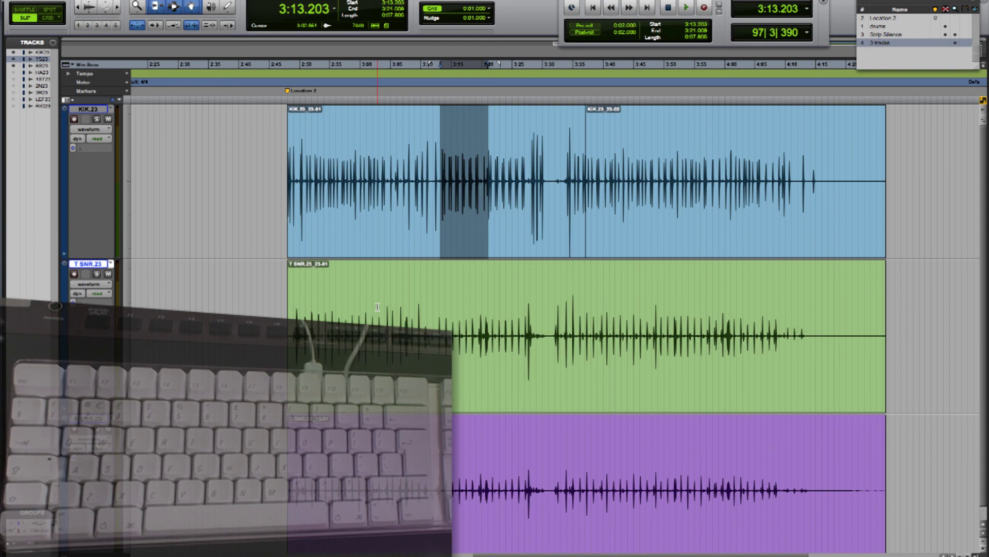
key("t")
key("t")
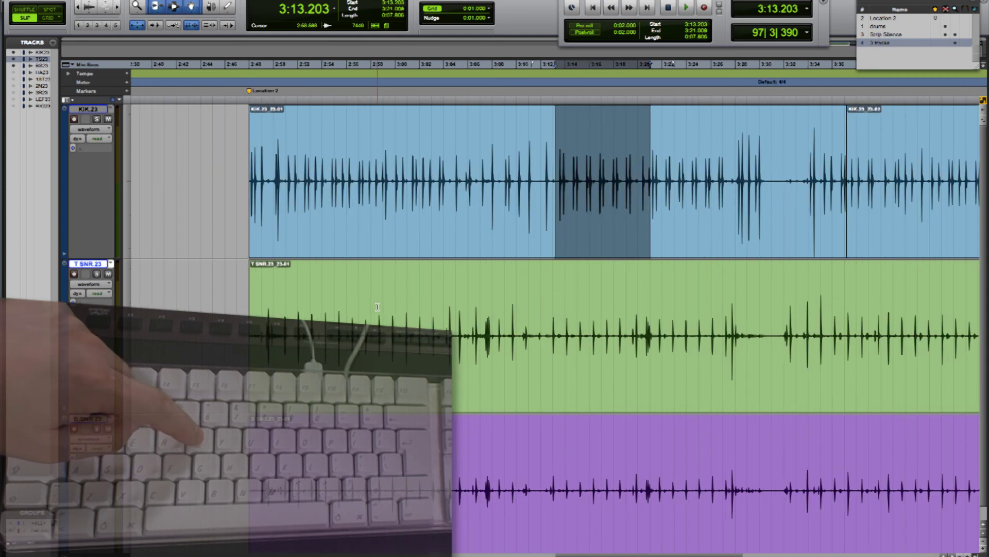
key("t")
key("t")
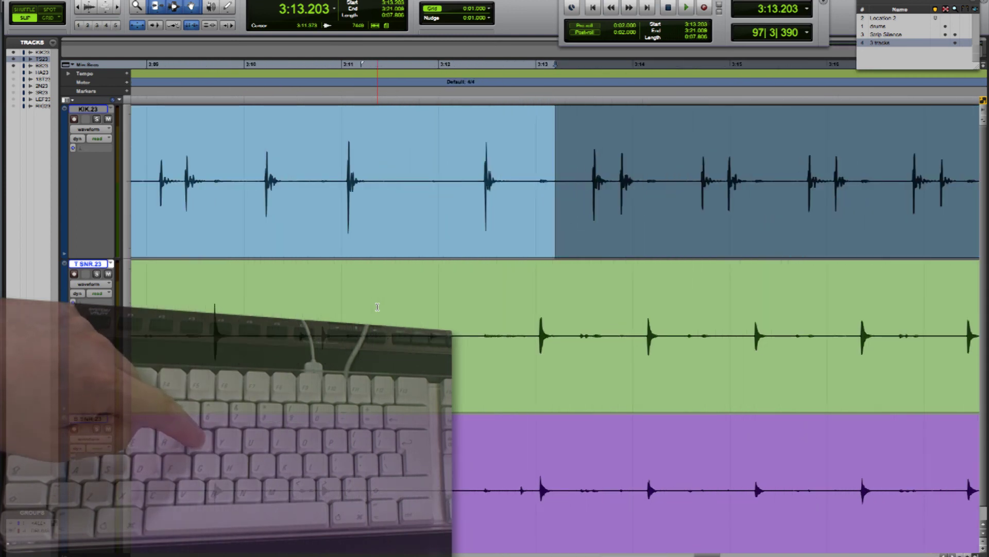
key("t")
key("t")
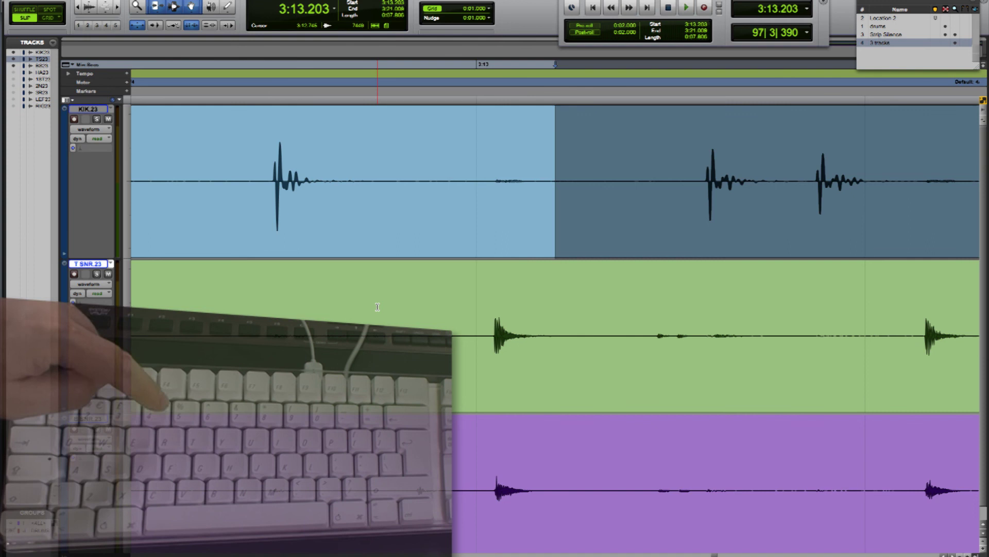
key("r")
key("r")
key("r")
key("r")
key("r")
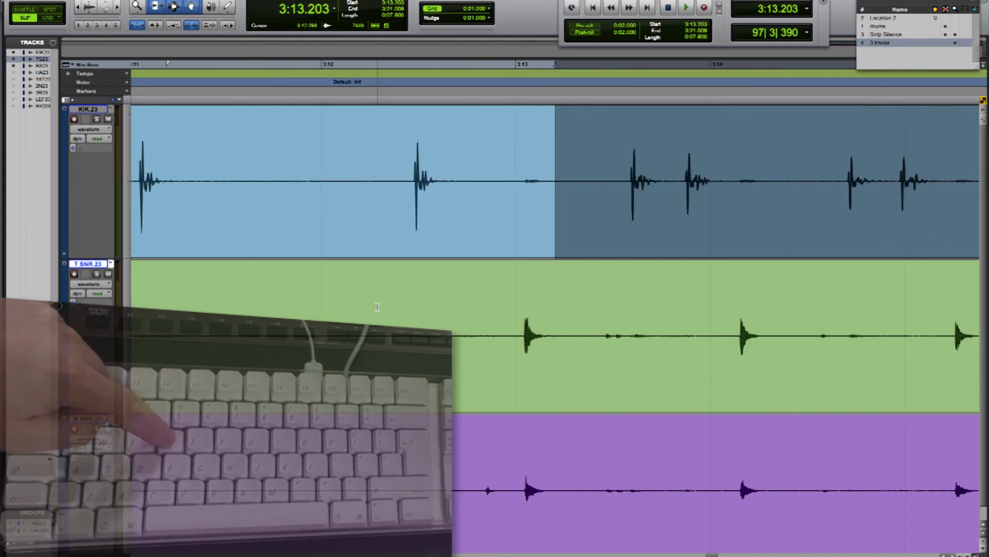
key("r")
key("r")
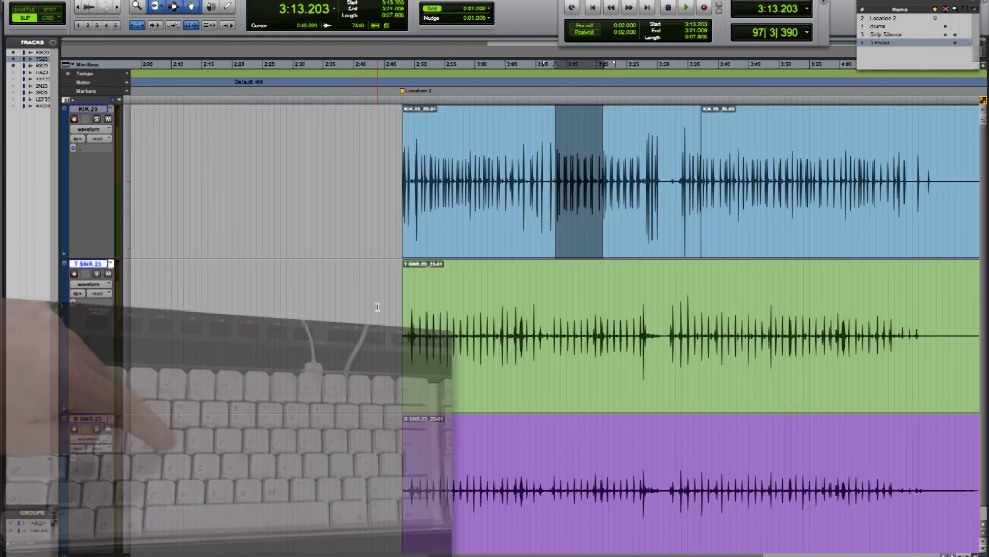